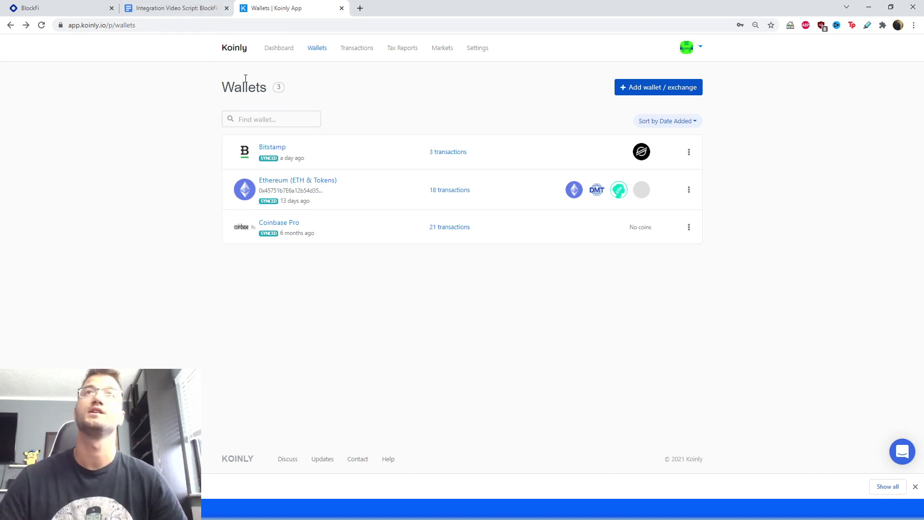
- Add a BlockFi wallet set to import from a file, then switch to the BlockFi website
{"action": "left_click", "coordinate": [632, 91]}
{"action": "left_click", "coordinate": [405, 94]}
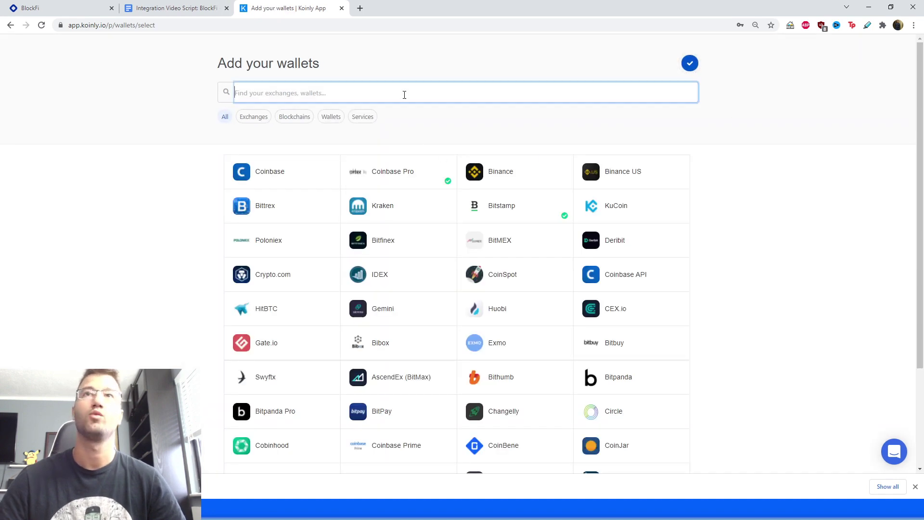
{"action": "type", "text": "blockfi"}
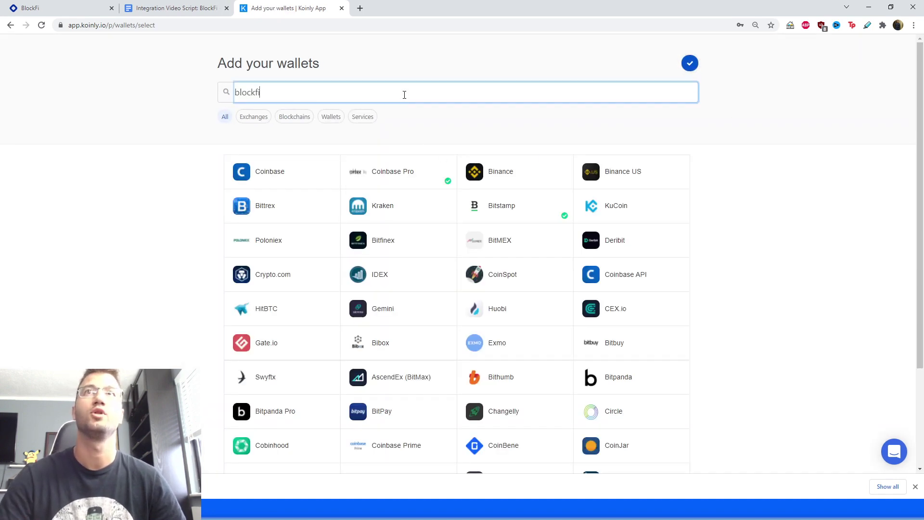
{"action": "left_click", "coordinate": [332, 175]}
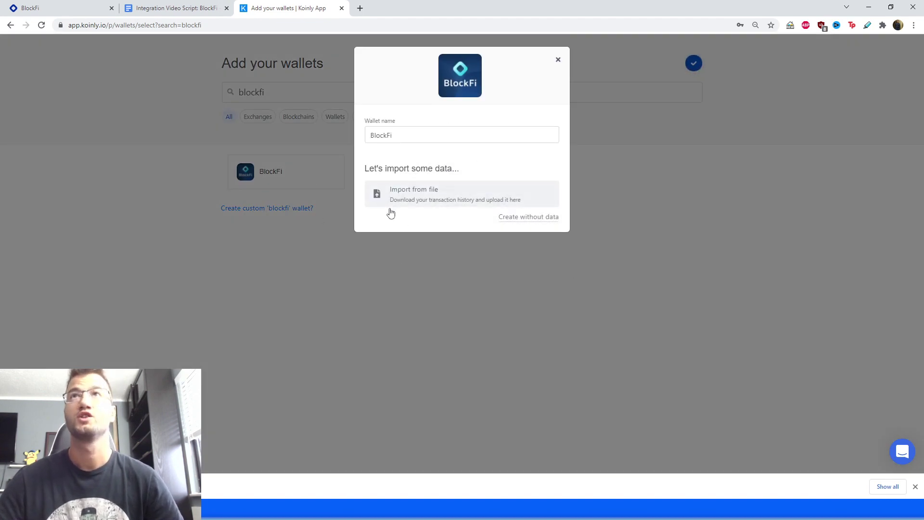
{"action": "left_click", "coordinate": [429, 189]}
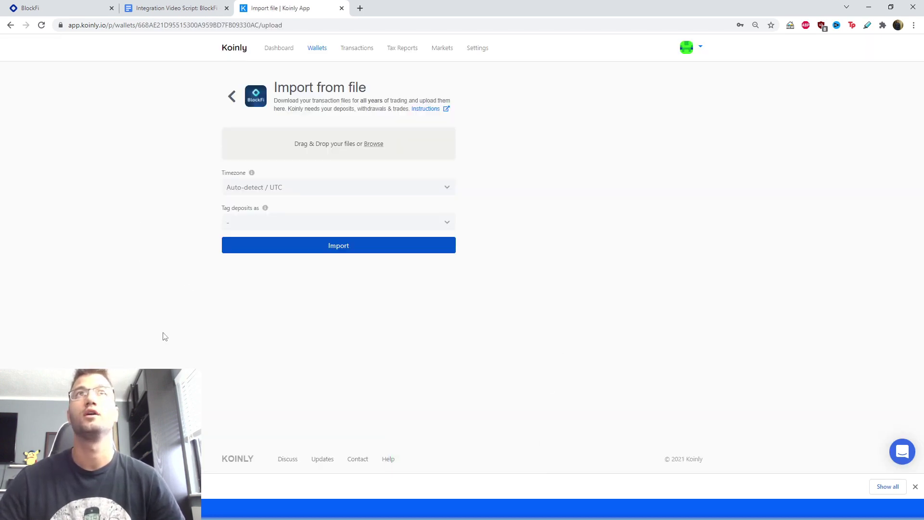
{"action": "left_click", "coordinate": [53, 8]}
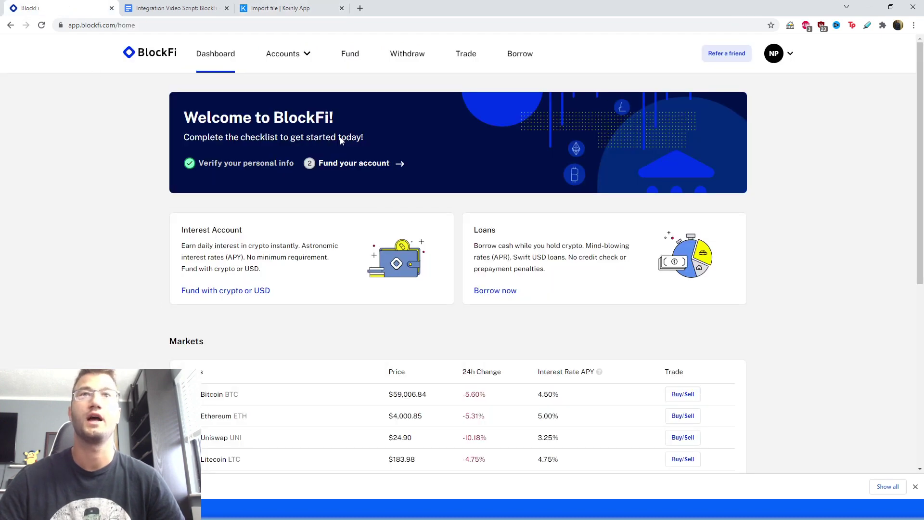
- Open the Reports page from the BlockFi account menu
{"action": "left_click", "coordinate": [916, 486]}
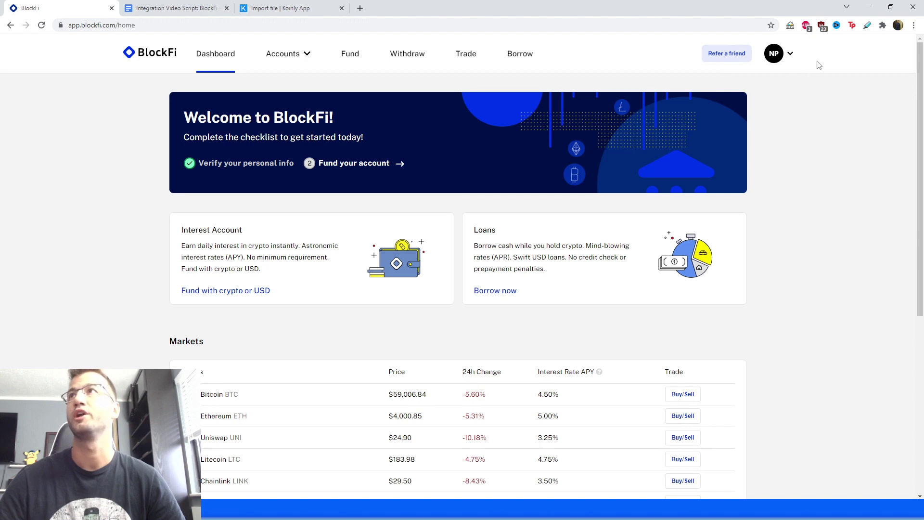
{"action": "left_click", "coordinate": [786, 53]}
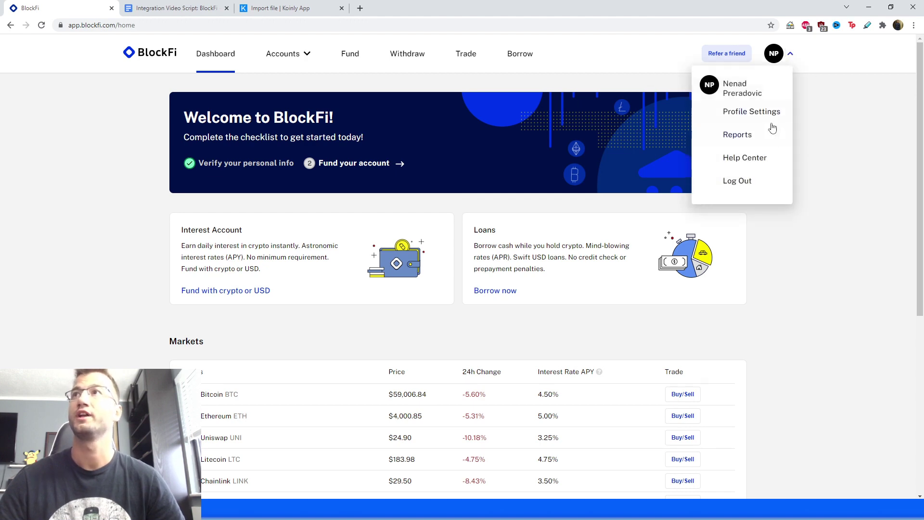
{"action": "left_click", "coordinate": [737, 134]}
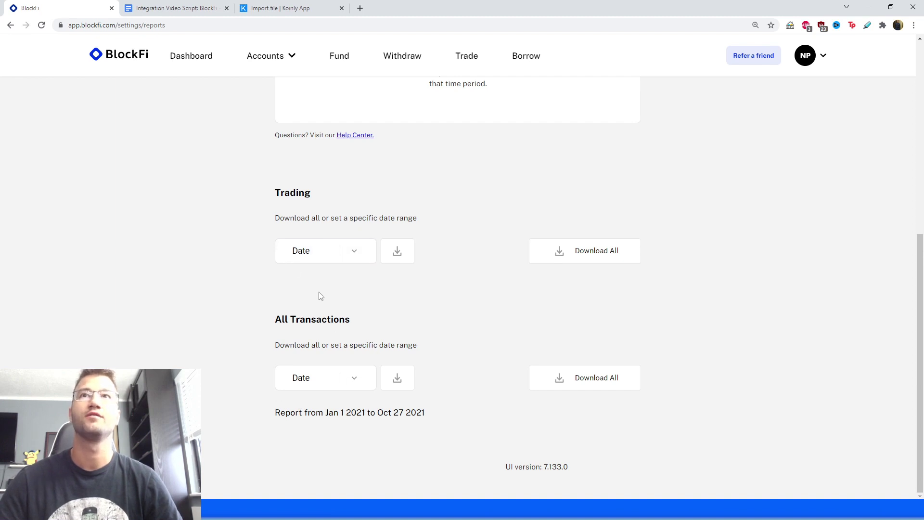
- Review the Trading and All Transactions reports from Jan 1 2021, then return to Koinly's import page
{"action": "left_click_drag", "start_coordinate": [229, 199], "coordinate": [316, 199]}
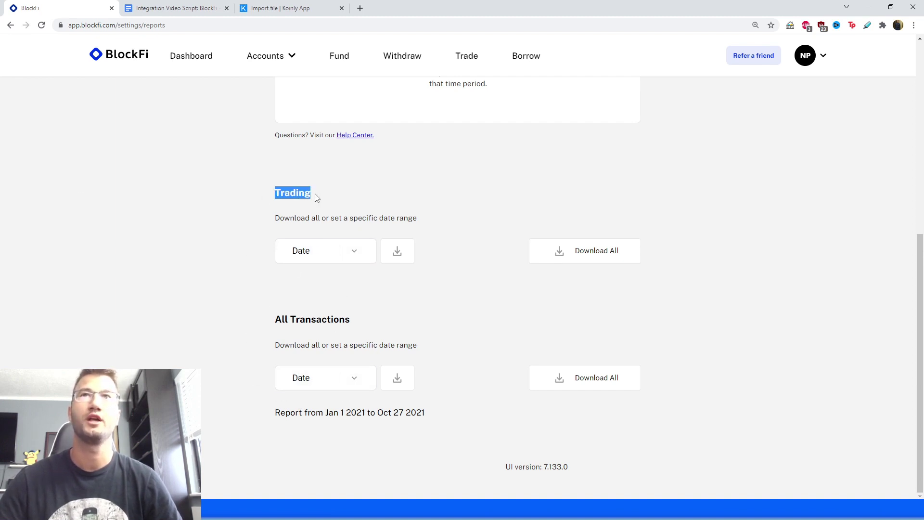
{"action": "left_click", "coordinate": [278, 212]}
{"action": "left_click_drag", "start_coordinate": [268, 320], "coordinate": [369, 324]}
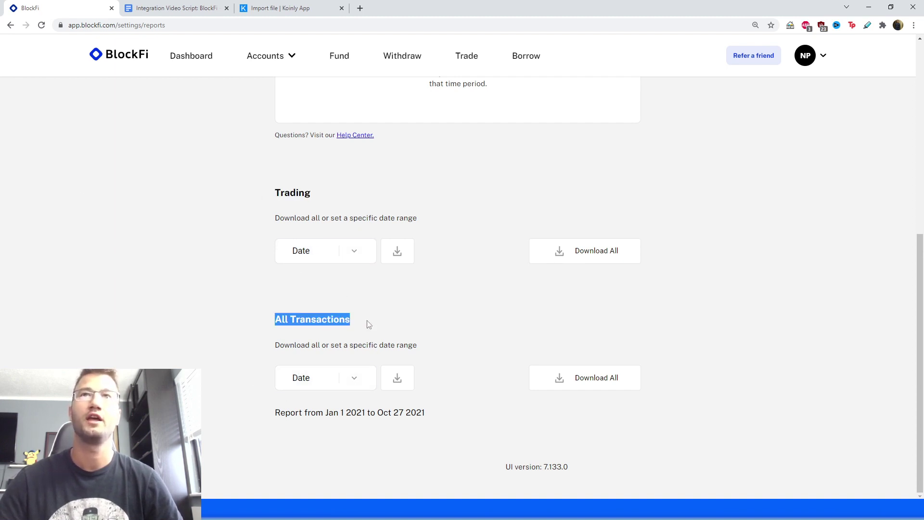
{"action": "left_click", "coordinate": [350, 338]}
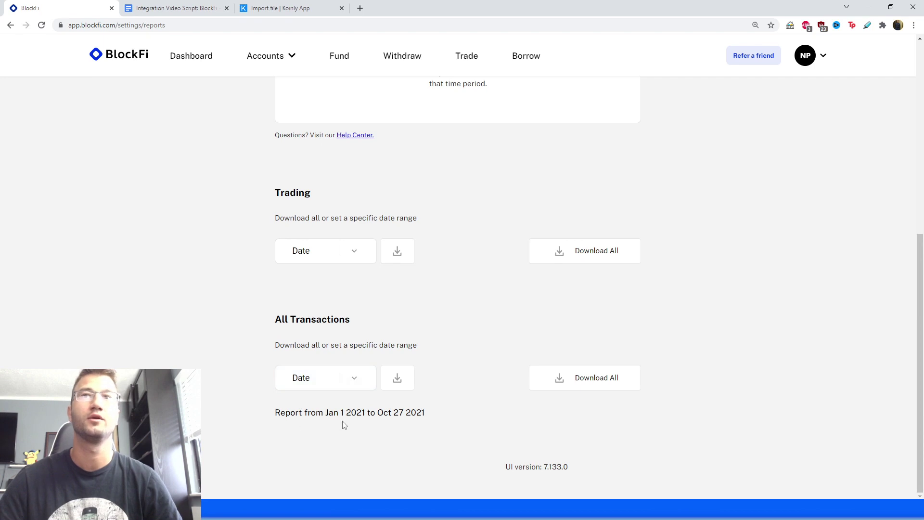
{"action": "left_click_drag", "start_coordinate": [329, 417], "coordinate": [371, 416]}
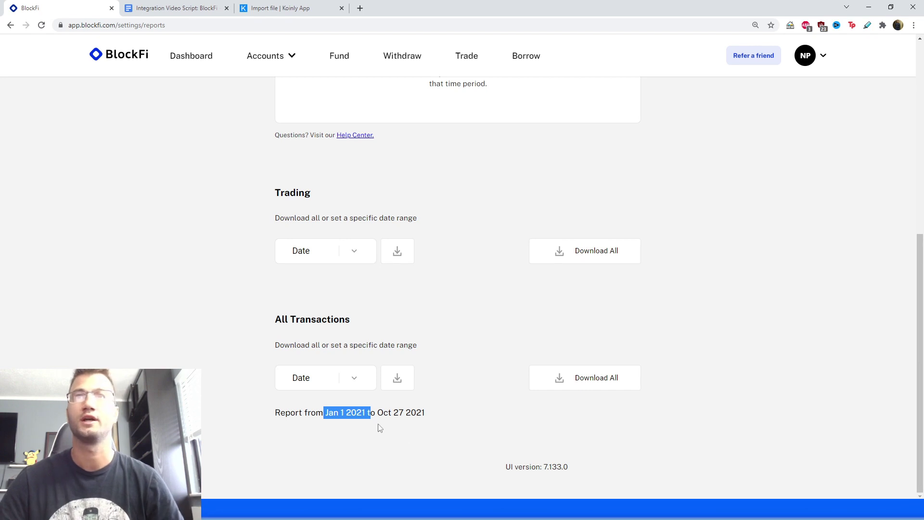
{"action": "left_click", "coordinate": [488, 415]}
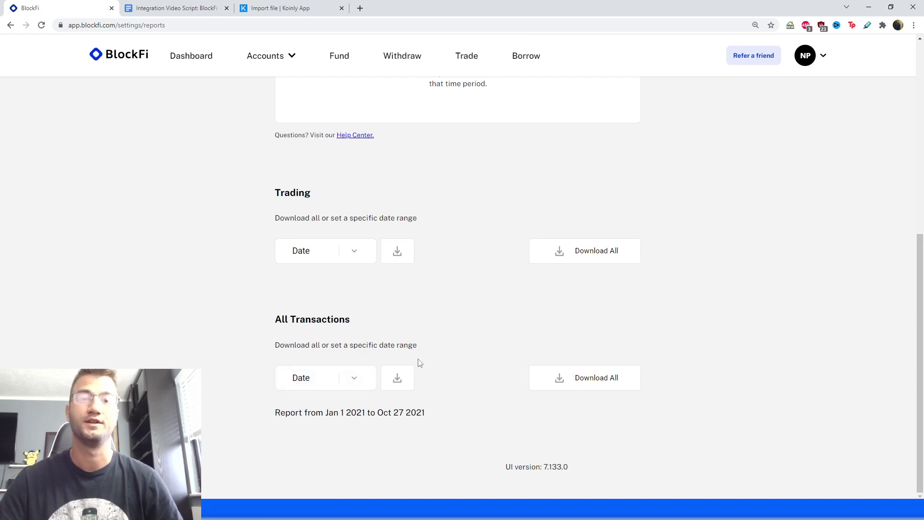
{"action": "key", "text": "ctrl+3"}
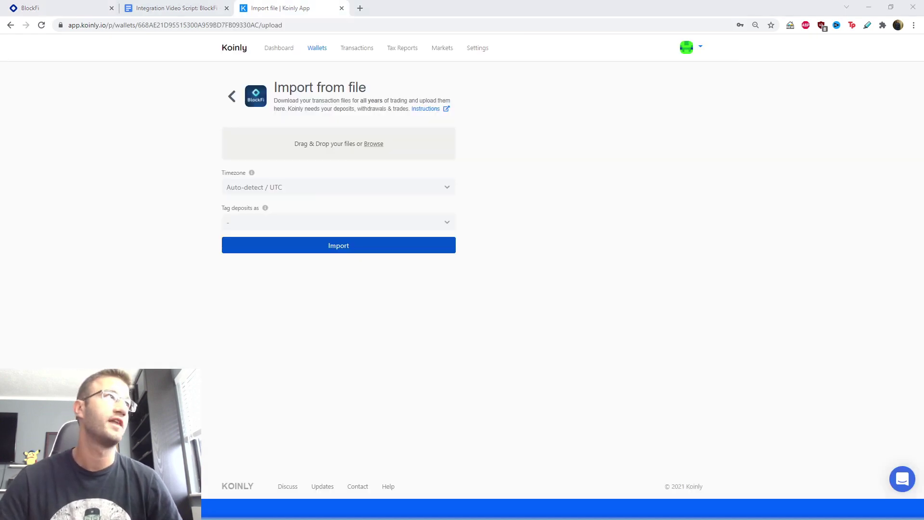
- Import the BlockFi ledger CSV and check that BlockFi lists 4 transactions on the Wallets page
{"action": "left_click_drag", "start_coordinate": [500, 179], "coordinate": [357, 150]}
{"action": "left_click", "coordinate": [365, 248]}
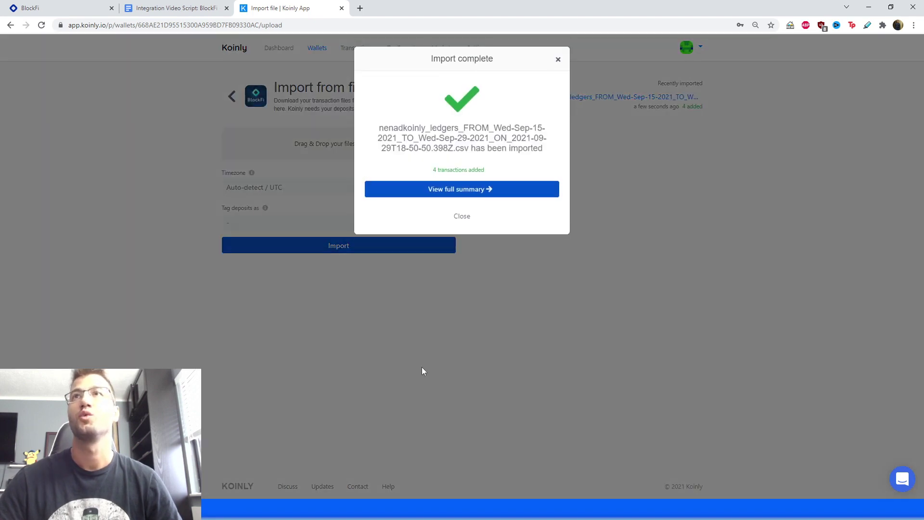
{"action": "left_click", "coordinate": [455, 218]}
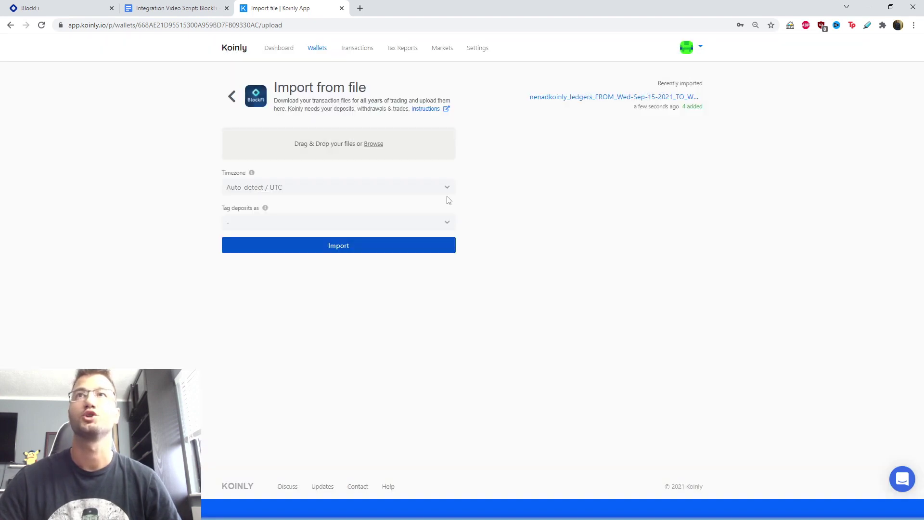
{"action": "left_click", "coordinate": [318, 49]}
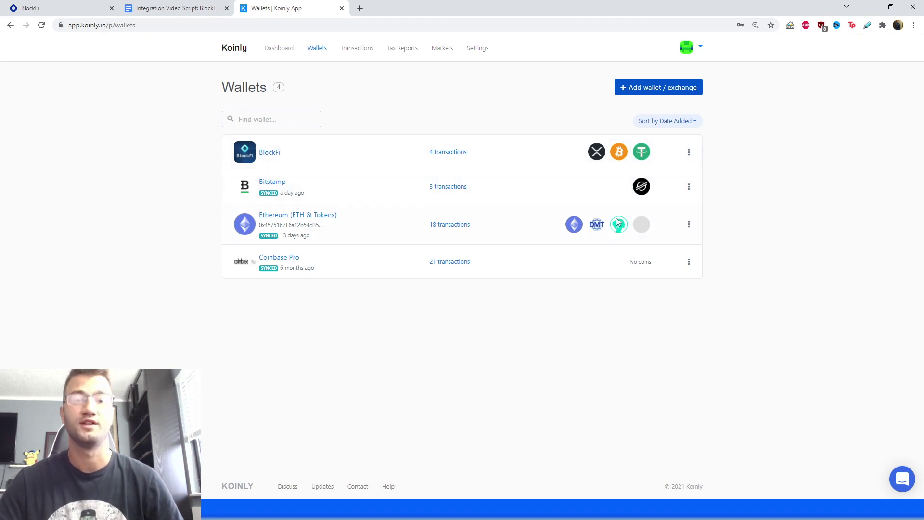
{"action": "mouse_move", "coordinate": [601, 226]}
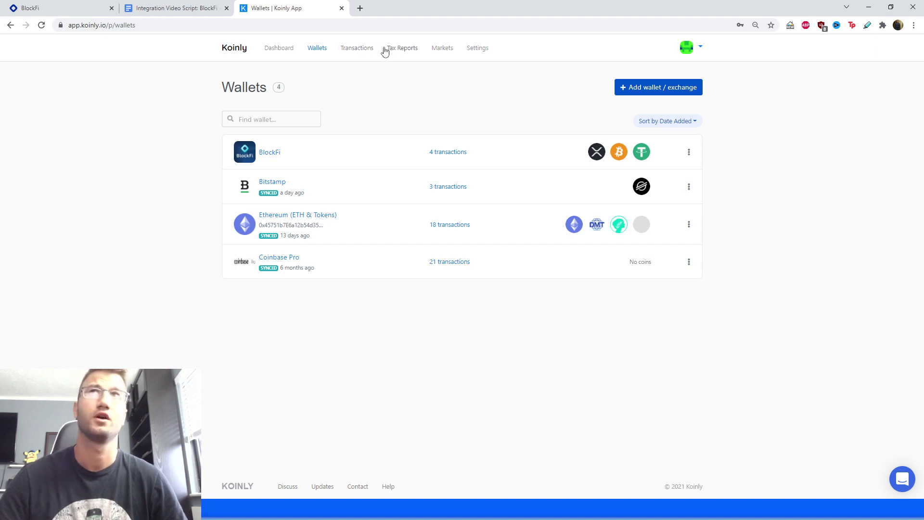
- Open the 2021 - 22 tax report and review the Capital gains and Costs & expenses lines
{"action": "left_click", "coordinate": [410, 52]}
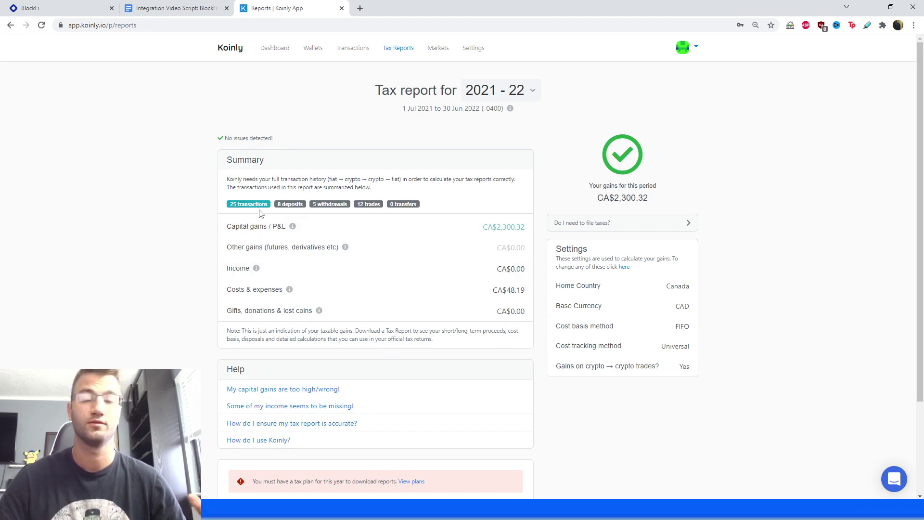
{"action": "left_click", "coordinate": [506, 87]}
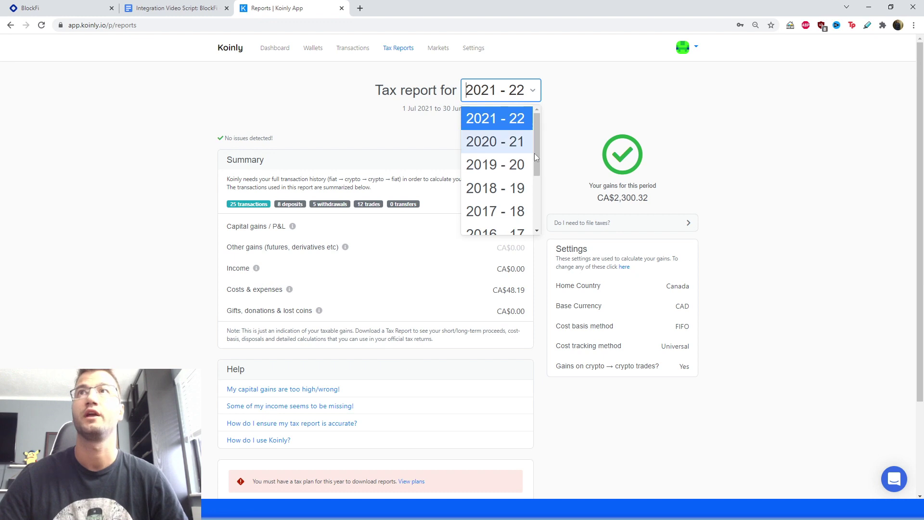
{"action": "left_click", "coordinate": [496, 125]}
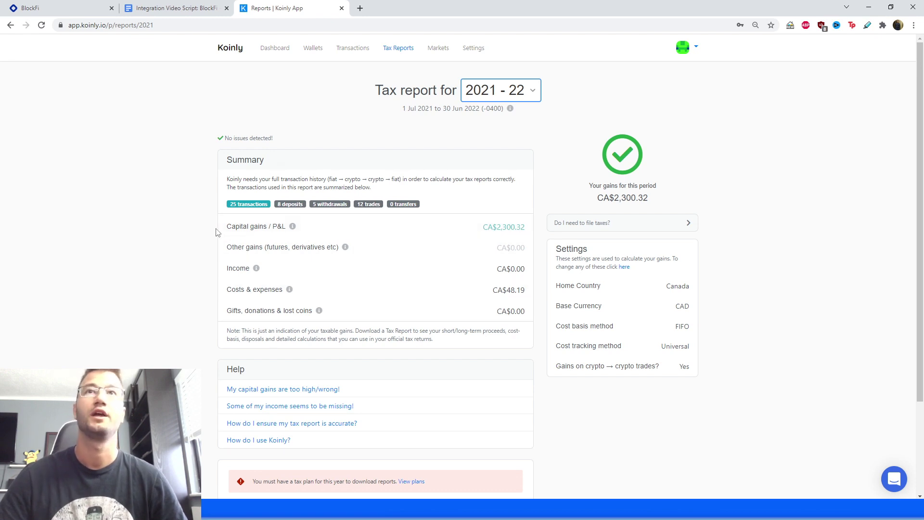
{"action": "left_click_drag", "start_coordinate": [215, 230], "coordinate": [284, 227]}
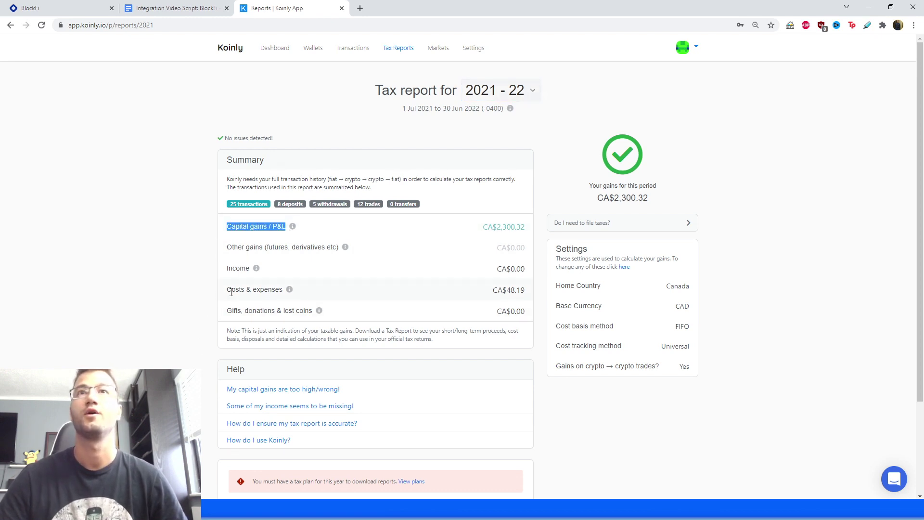
{"action": "left_click_drag", "start_coordinate": [226, 289], "coordinate": [284, 290]}
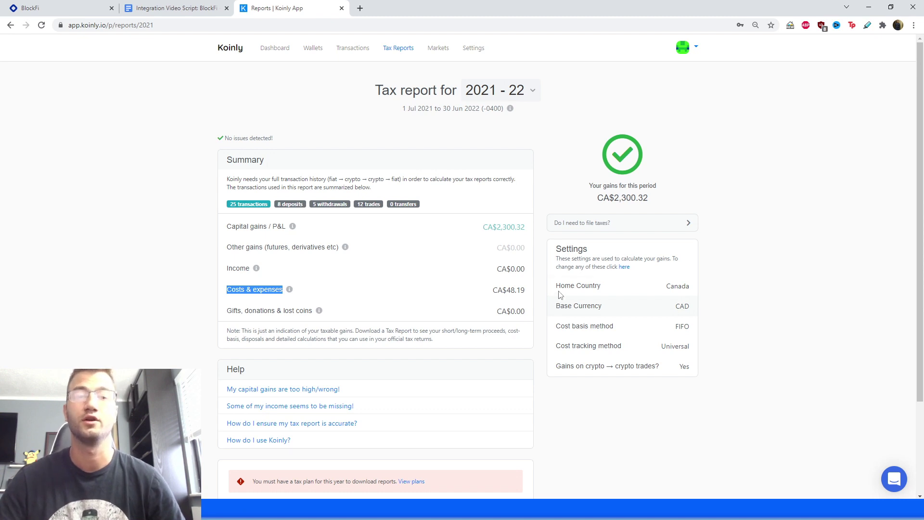
- Show the list of downloadable report types, then bring up the per-country report notes
{"action": "scroll", "coordinate": [545, 419], "scroll_direction": "down", "scroll_amount": 1}
{"action": "scroll", "coordinate": [584, 379], "scroll_direction": "down", "scroll_amount": 2}
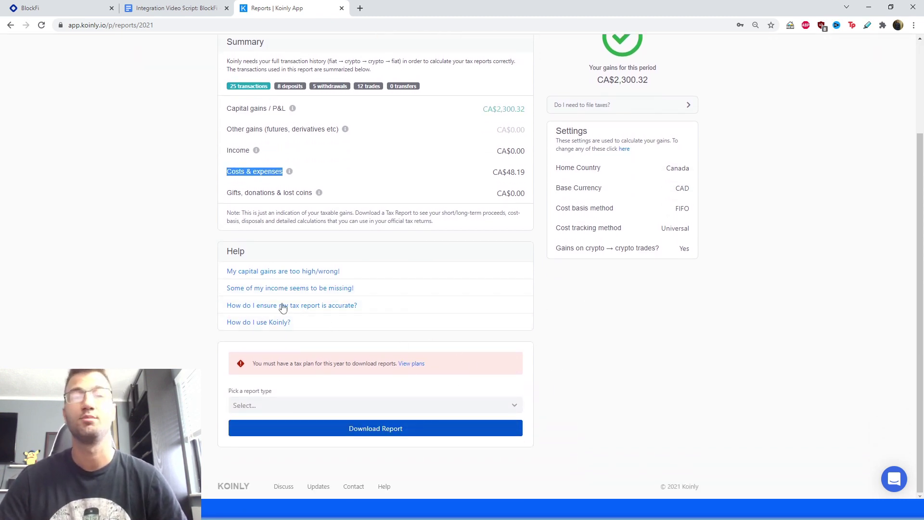
{"action": "left_click", "coordinate": [344, 411]}
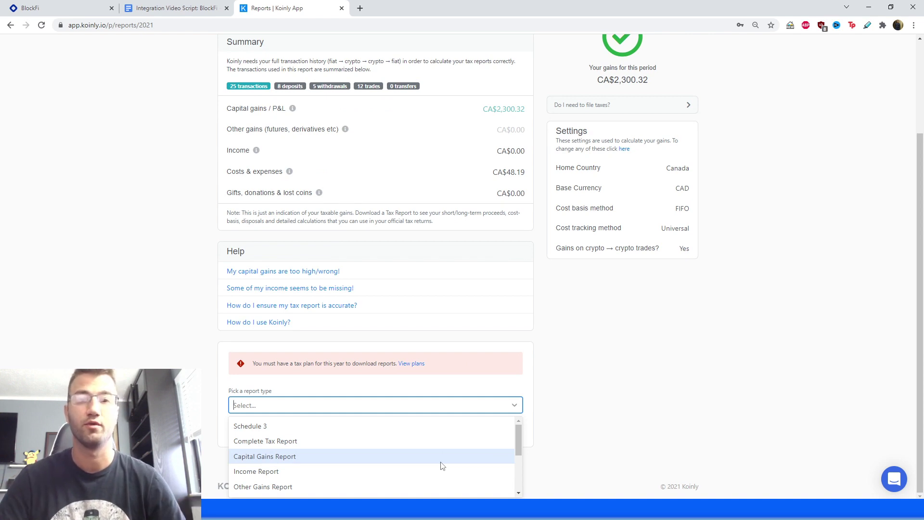
{"action": "key", "text": "alt+Tab"}
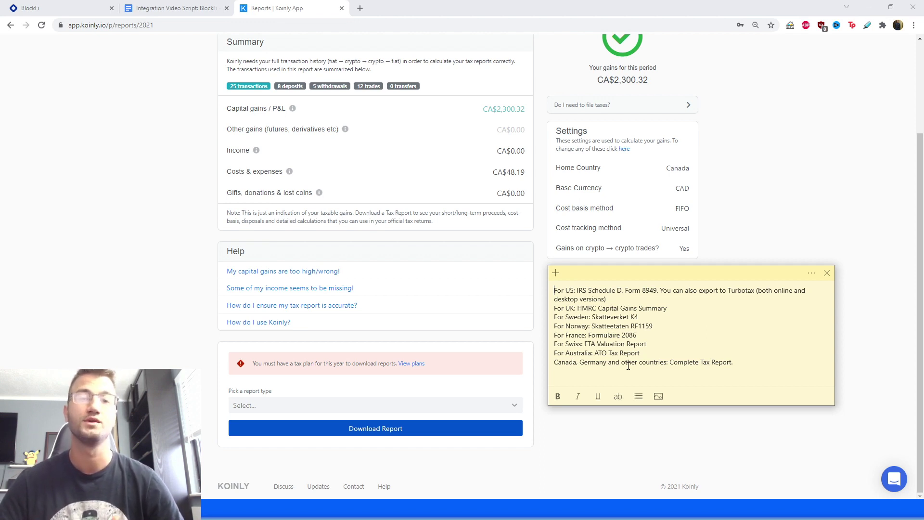
- Leave the per-country report notes and return to the Koinly Help Center in the browser
{"action": "key", "text": "alt+Tab"}
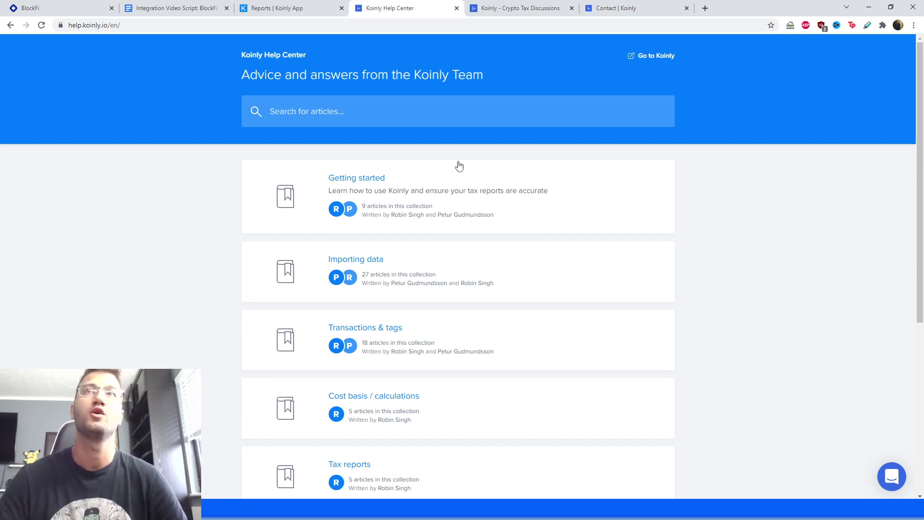
- Scroll through the Help Center collections, view the Discussions forum, then the Contact Koinly page
{"action": "scroll", "coordinate": [281, 257], "scroll_direction": "down", "scroll_amount": 3}
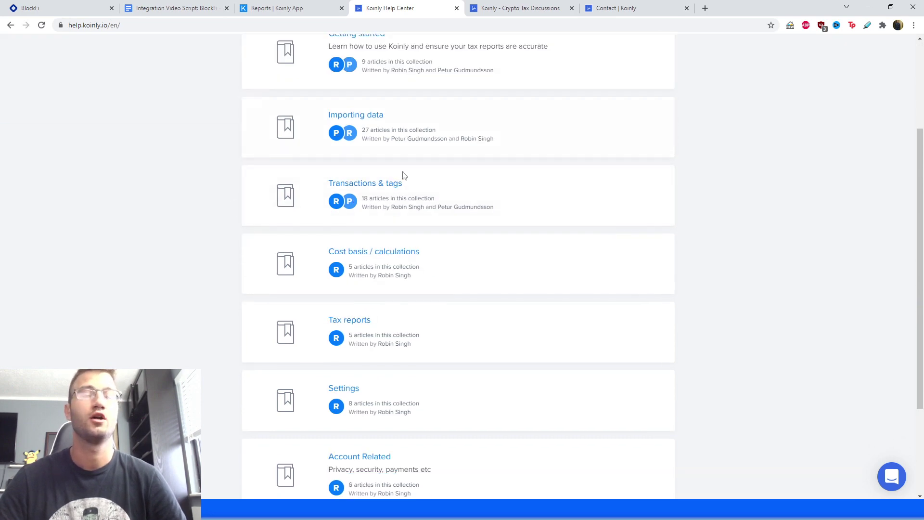
{"action": "scroll", "coordinate": [650, 356], "scroll_direction": "down", "scroll_amount": 3}
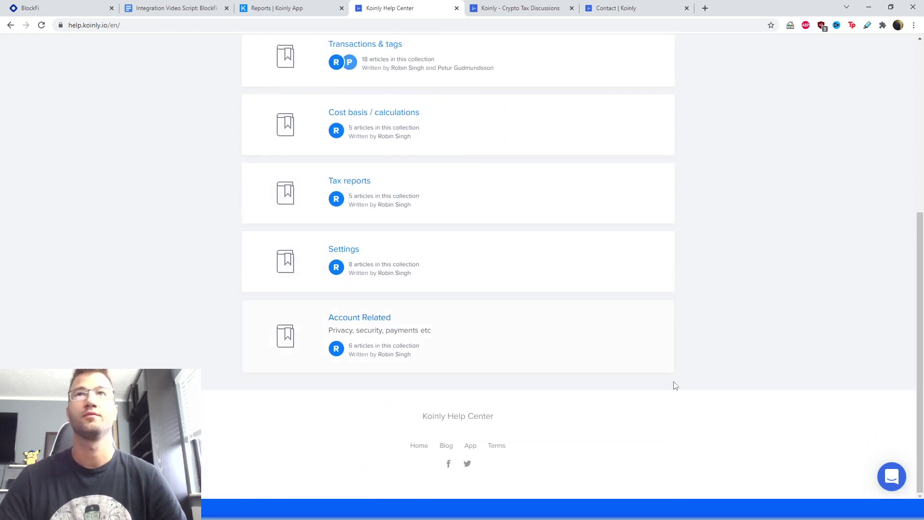
{"action": "scroll", "coordinate": [562, 304], "scroll_direction": "up", "scroll_amount": 3}
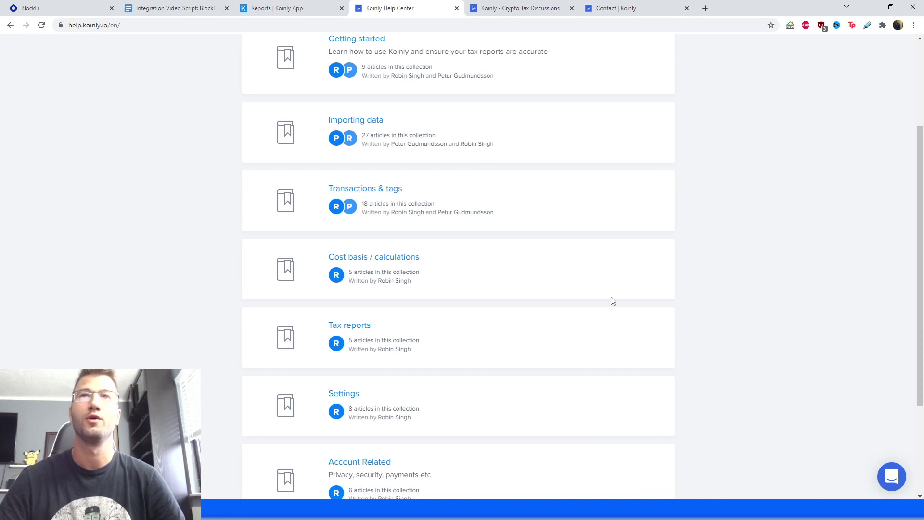
{"action": "scroll", "coordinate": [611, 301], "scroll_direction": "up", "scroll_amount": 1}
{"action": "left_click", "coordinate": [520, 9]}
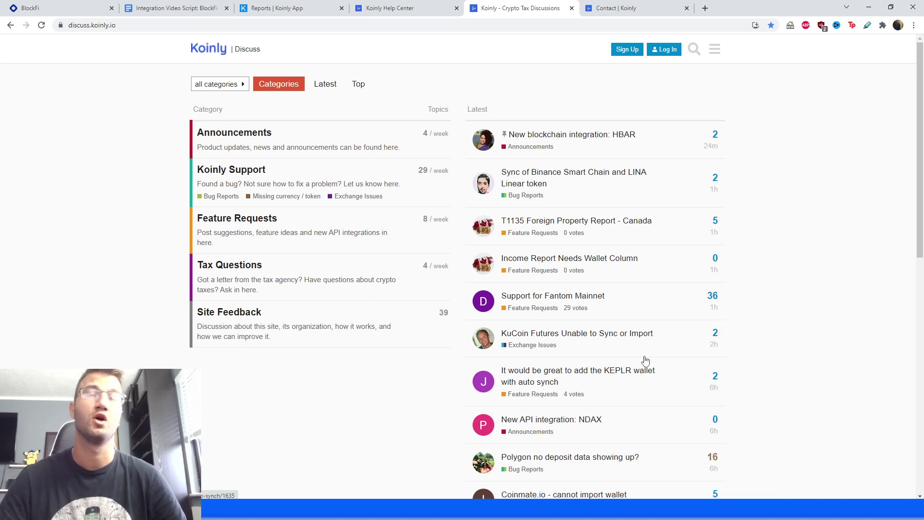
{"action": "left_click", "coordinate": [609, 8]}
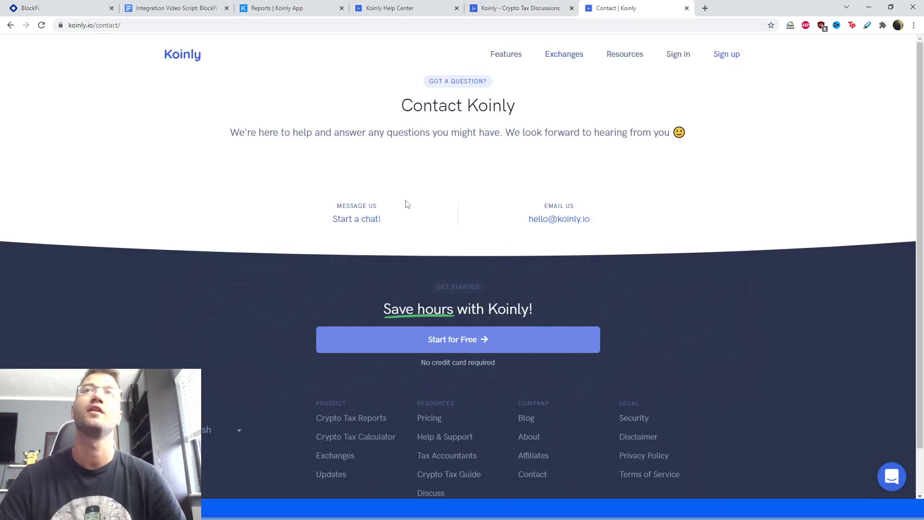